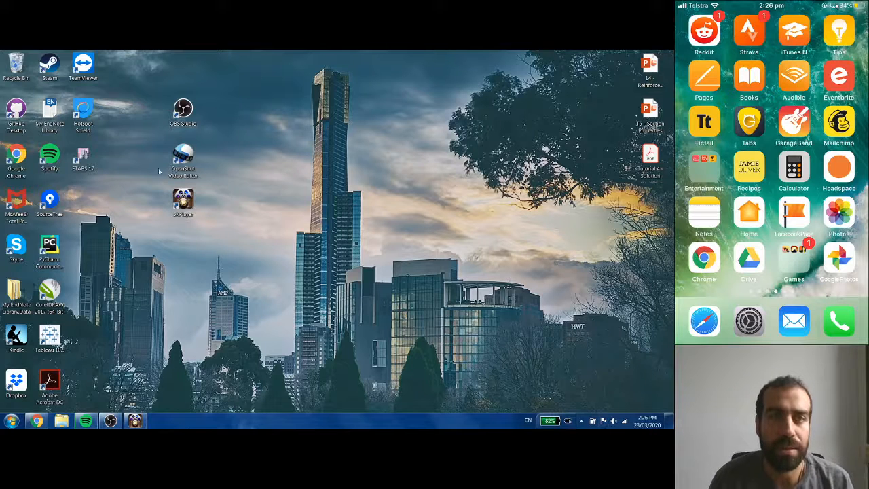
Select the OBS Studio, OpenShot Video Editor and 5KPlayer shortcuts in turn, and keep the current color scheme without further prompts
left_click(186, 114)
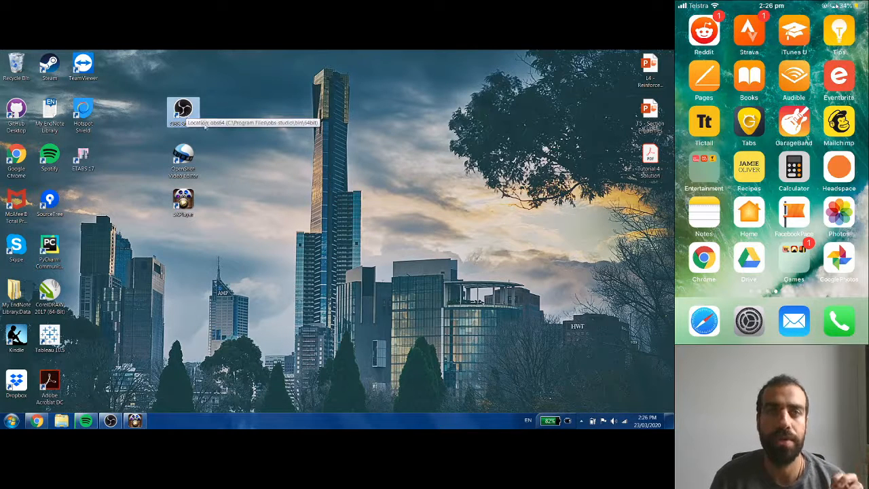
left_click(195, 157)
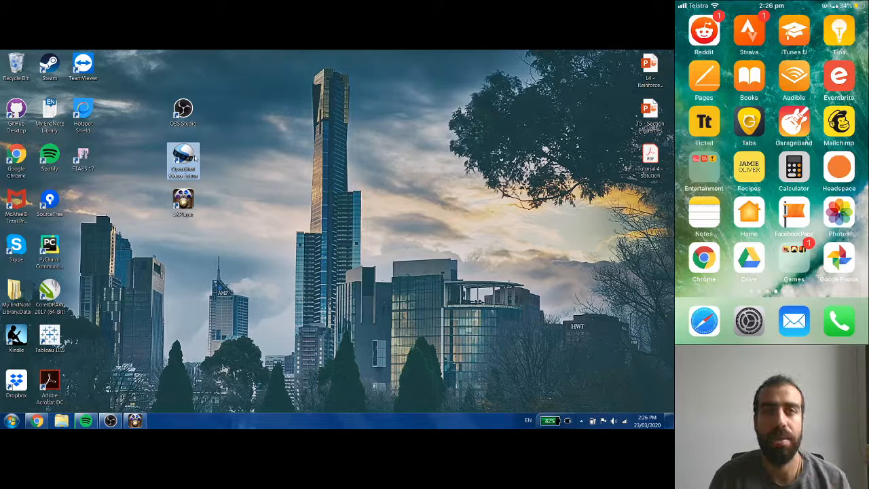
left_click(190, 199)
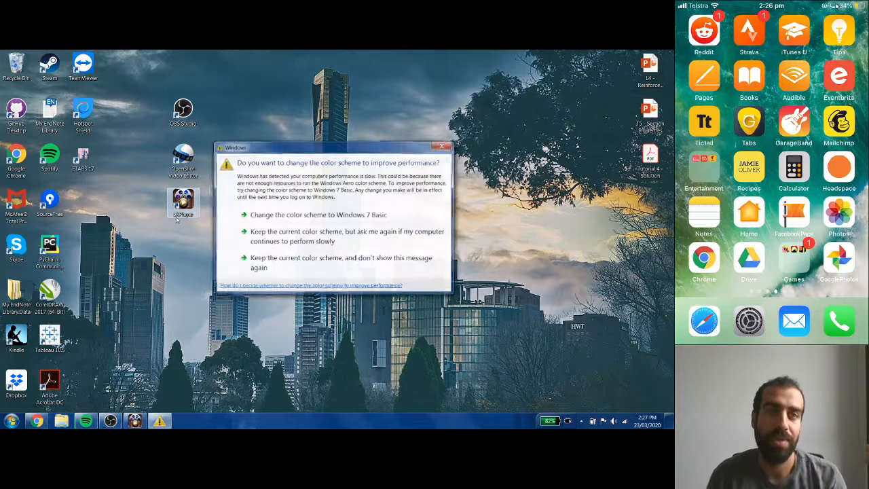
left_click(297, 262)
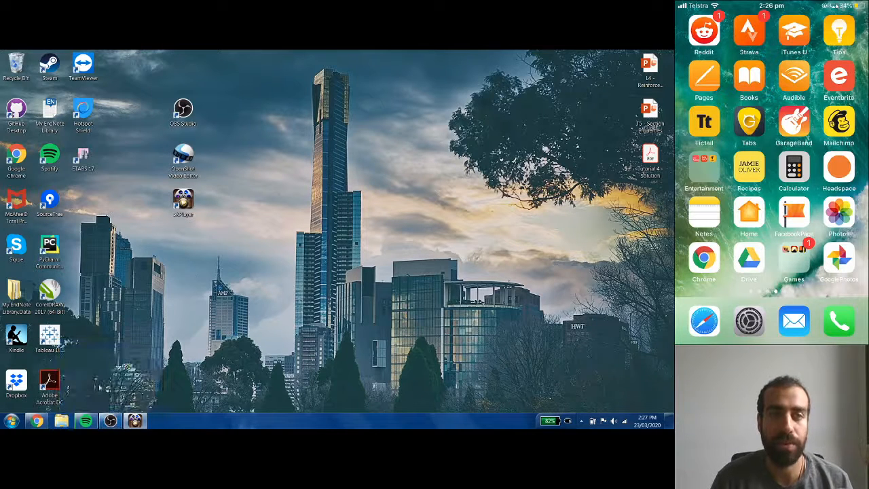
Switch to OBS Studio and review the scene's Window Capture, Video Capture Device and Display Capture sources
left_click(111, 421)
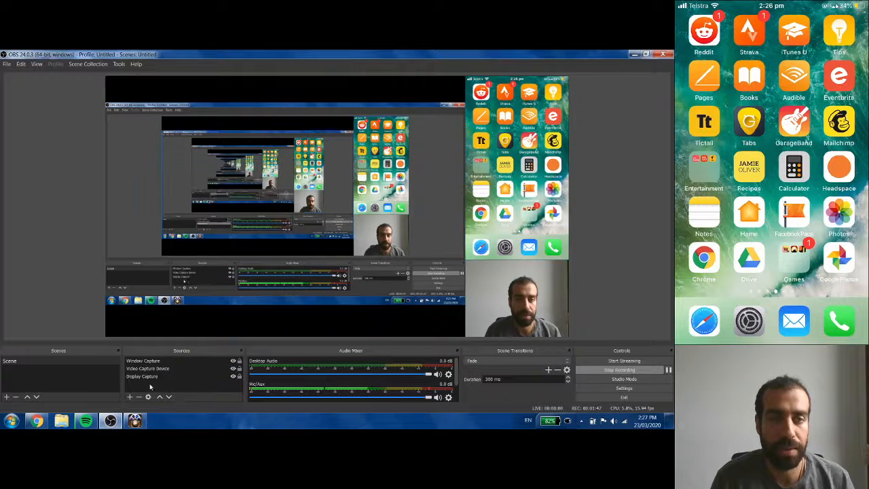
left_click(176, 361)
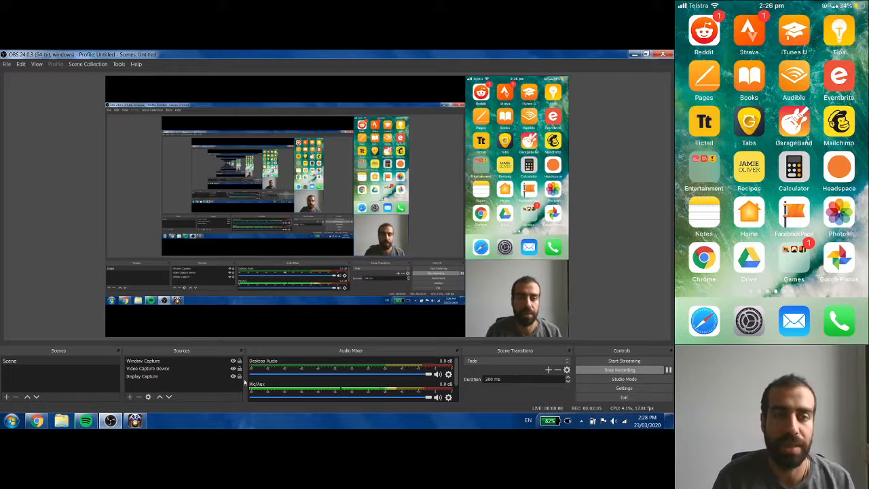
left_click(151, 362)
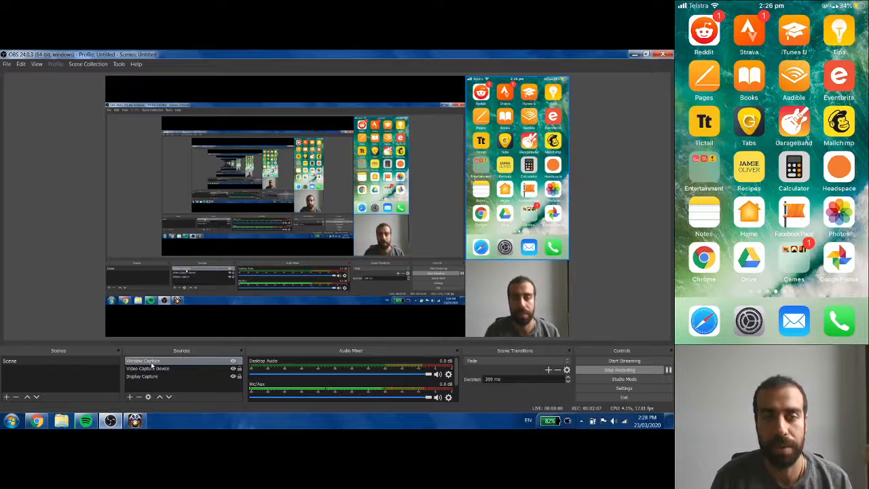
left_click(143, 384)
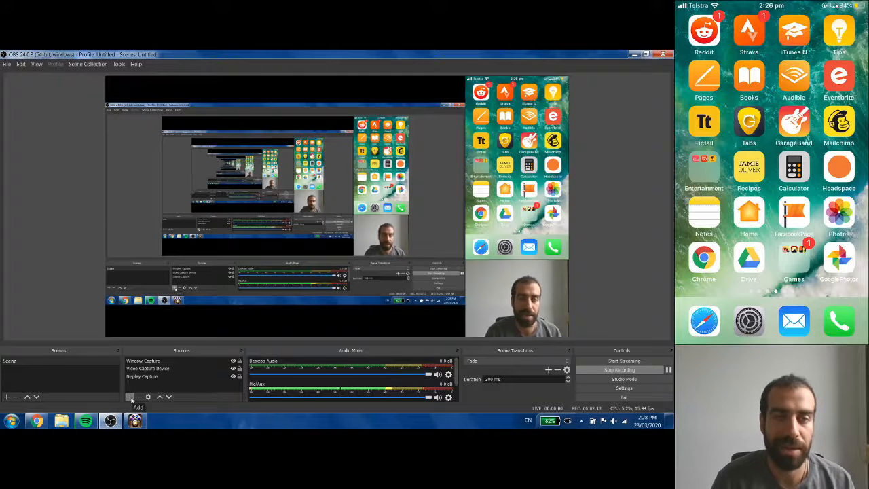
Review the source types that can be added to the scene, including Video Capture Device and Window Capture, without adding one
left_click(129, 397)
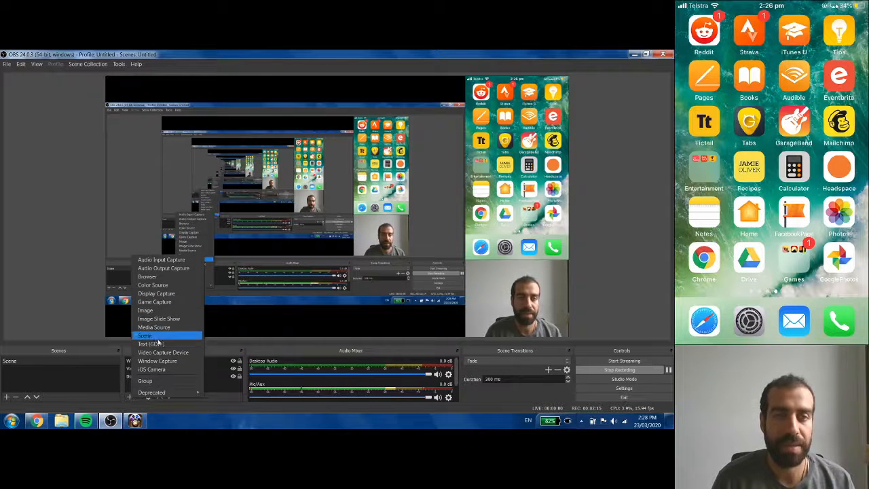
left_click(224, 390)
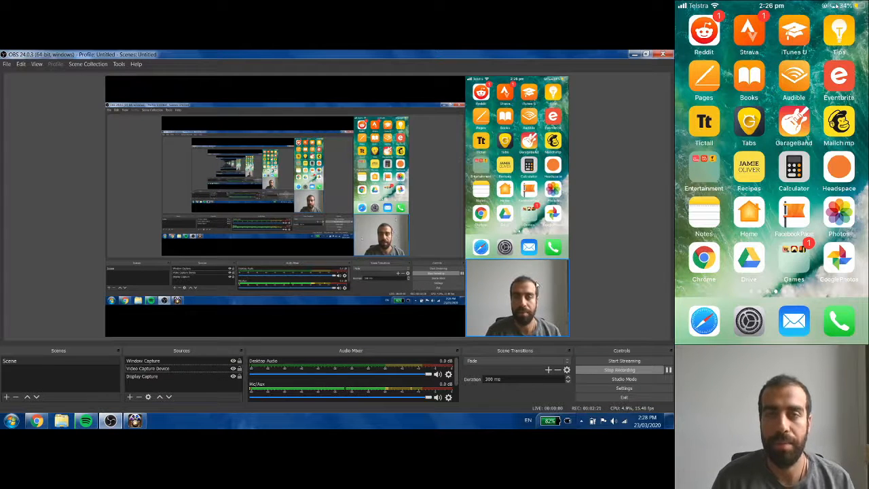
left_click(129, 398)
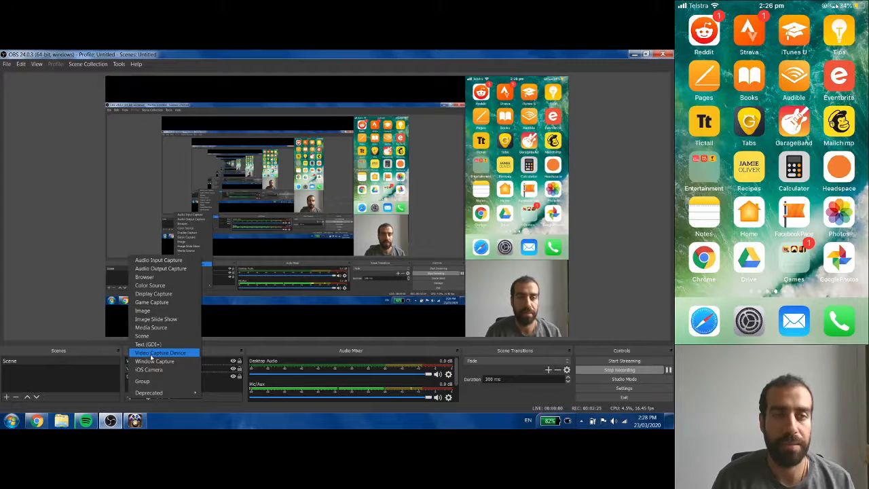
left_click(220, 388)
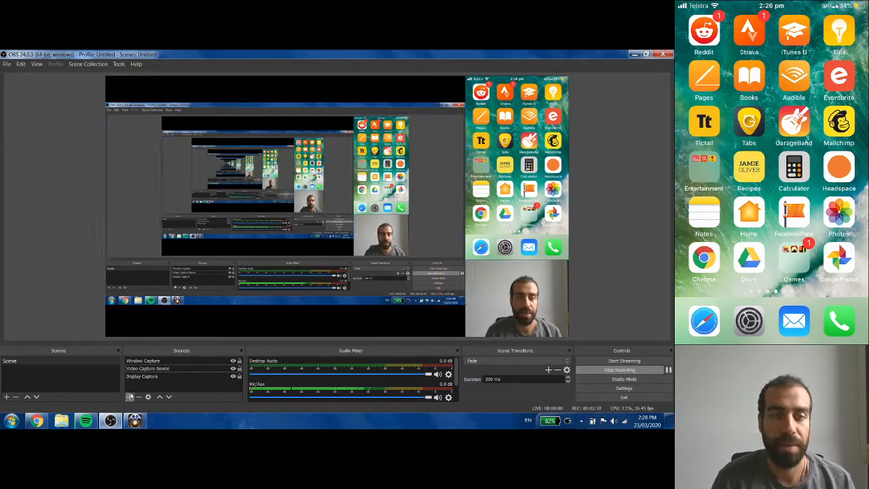
left_click(130, 396)
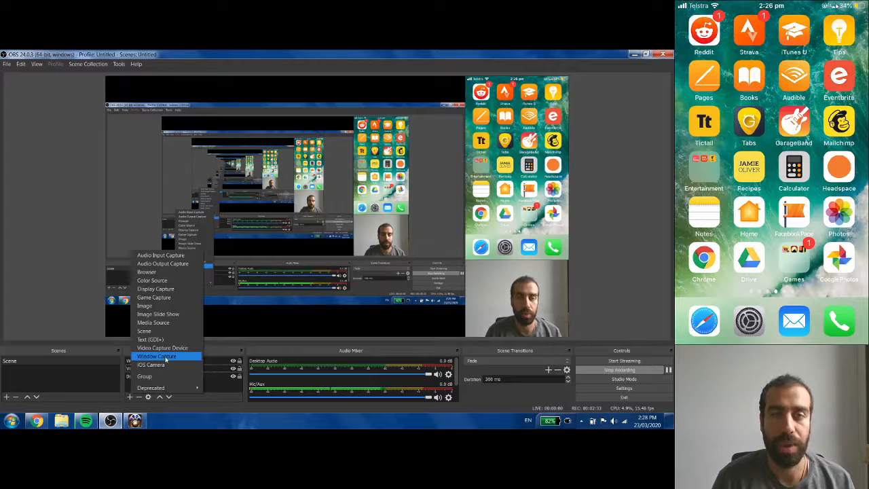
left_click(192, 394)
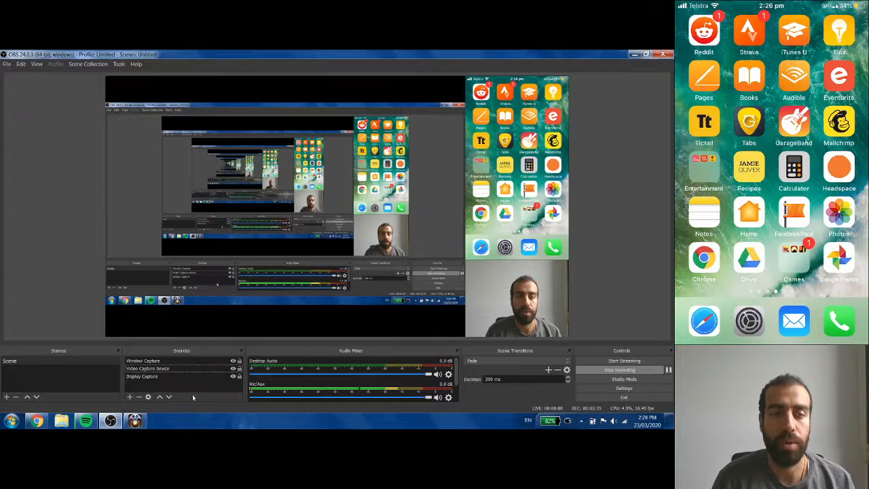
Bring up 5KPlayer's mirrored phone window to view the phone screen, and minimize it again
left_click(135, 421)
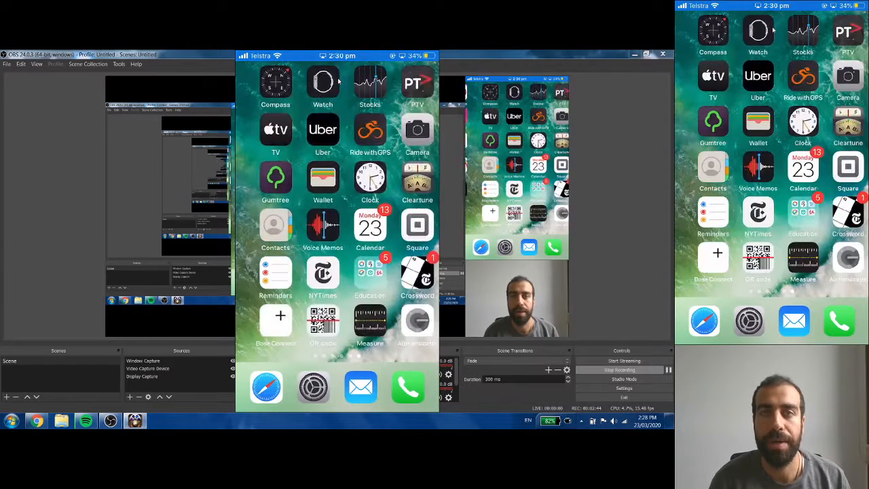
mouse_move(419, 55)
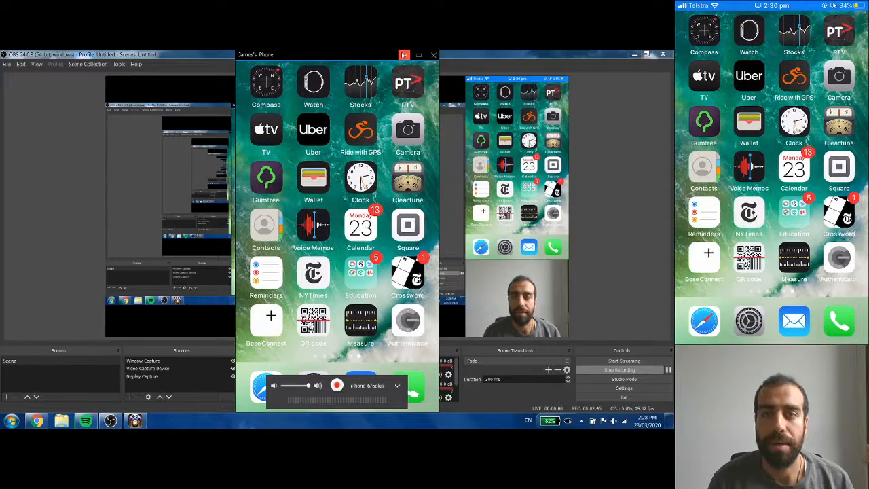
left_click(404, 54)
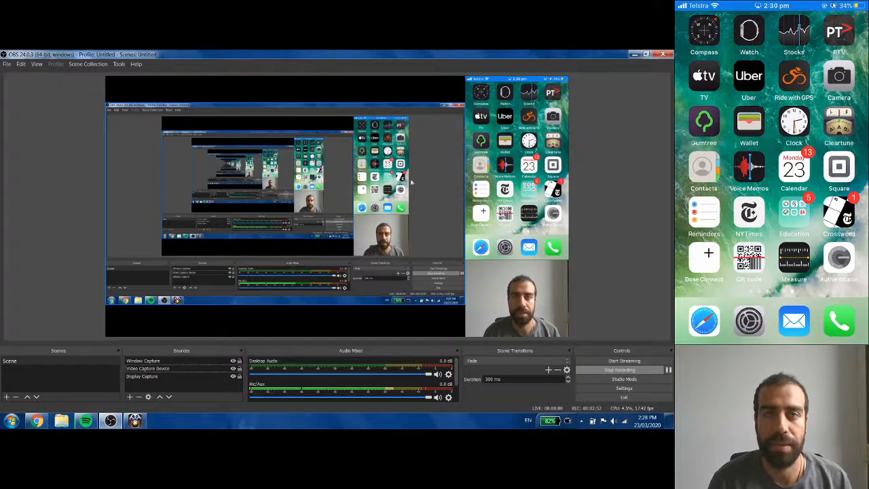
Shrink the display capture to a little over half its size and shift it away from the canvas's left edge
left_click(370, 193)
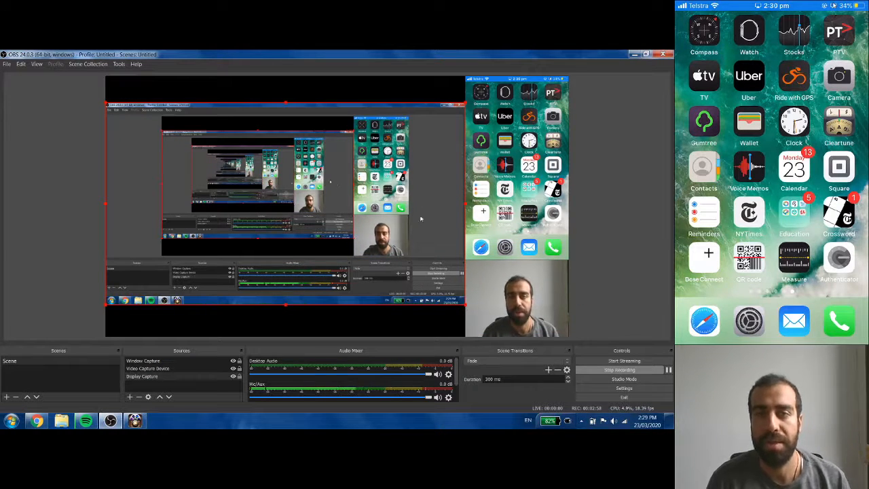
left_click_drag(465, 304, 284, 203)
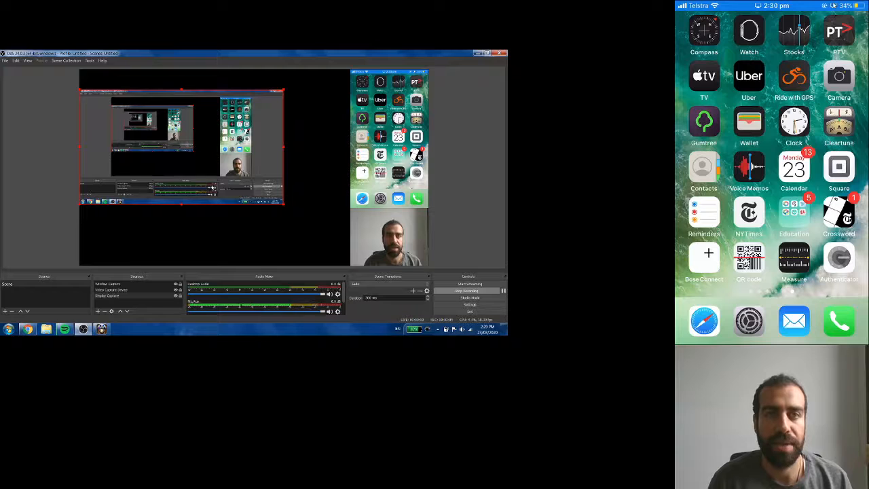
left_click_drag(212, 187, 243, 188)
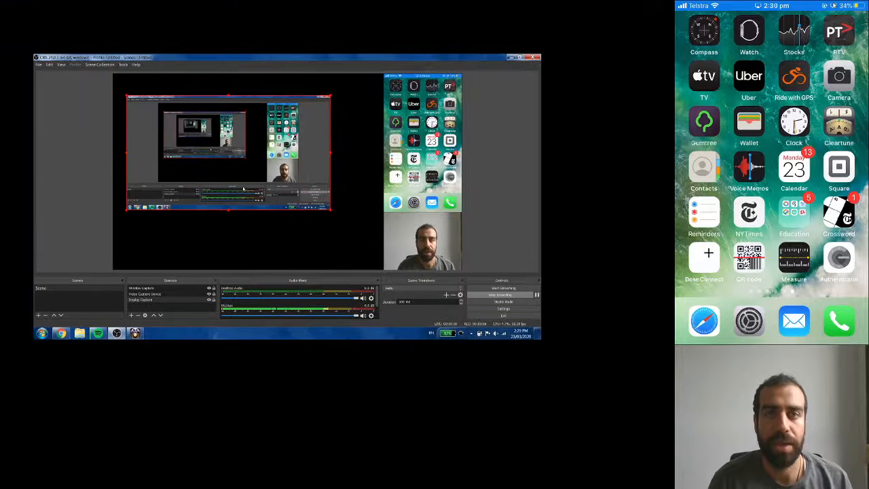
Enlarge the display capture and place it flush with the canvas's left edge, filling nearly all the space beside the phone capture
left_click_drag(332, 210, 449, 275)
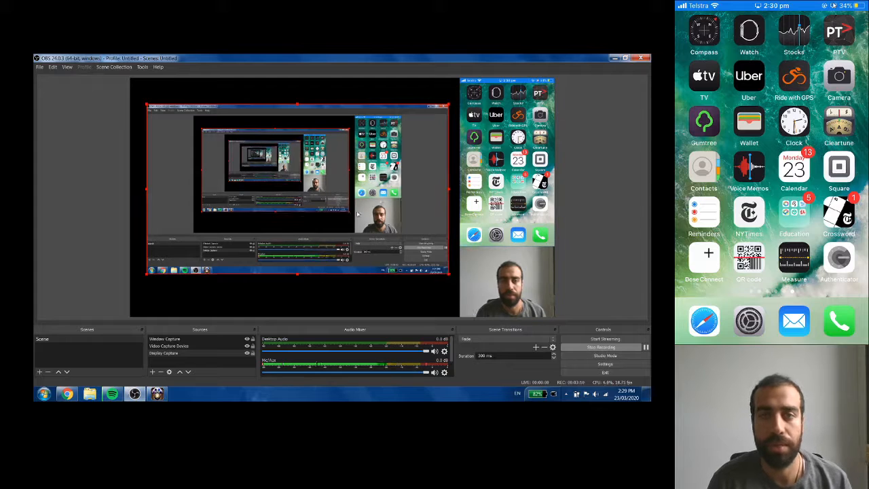
left_click_drag(347, 211, 315, 199)
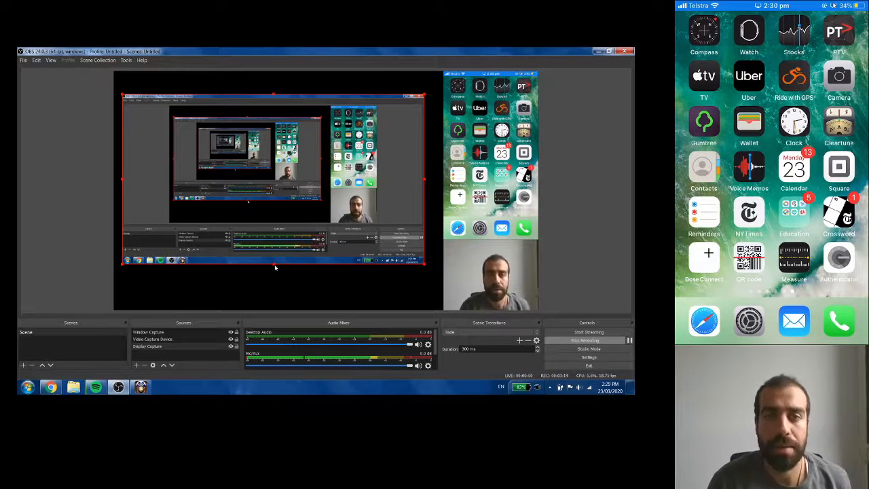
left_click_drag(273, 266, 290, 284)
left_click_drag(294, 286, 278, 264)
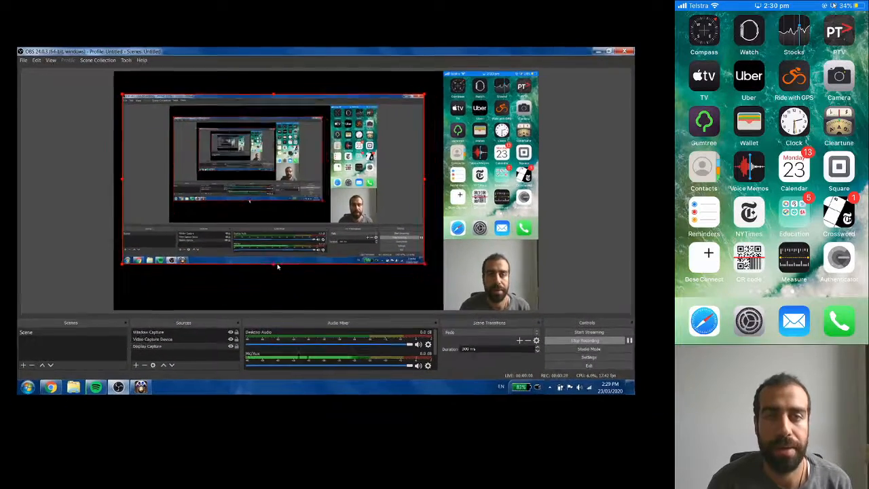
left_click_drag(290, 220, 275, 228)
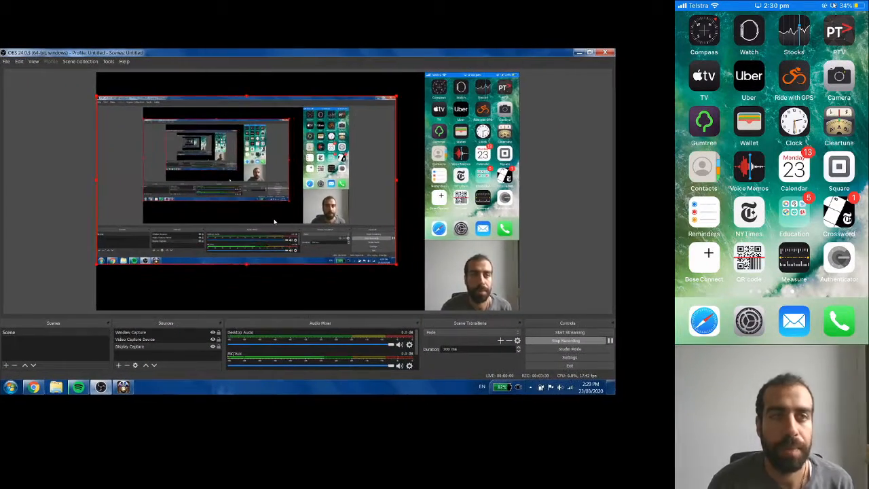
left_click_drag(398, 271, 449, 297)
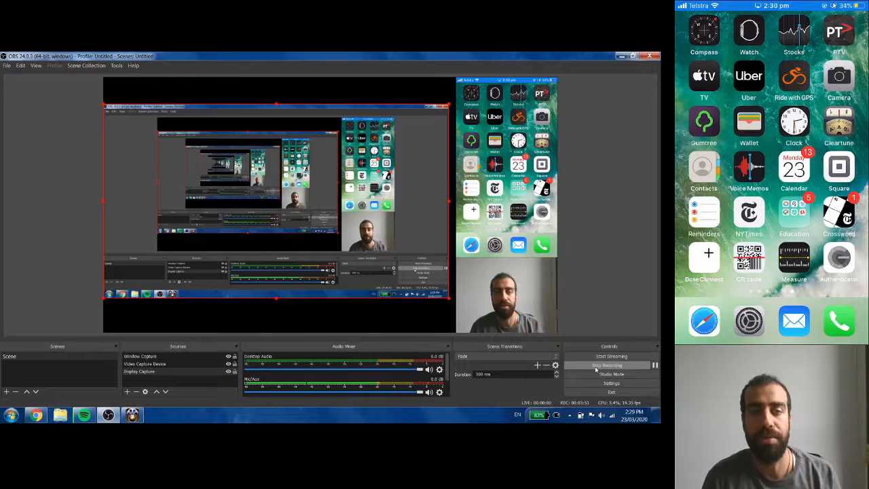
Open the Videos library in Windows Explorer to view the saved recordings, moving the window clear of the phone capture
left_click(61, 417)
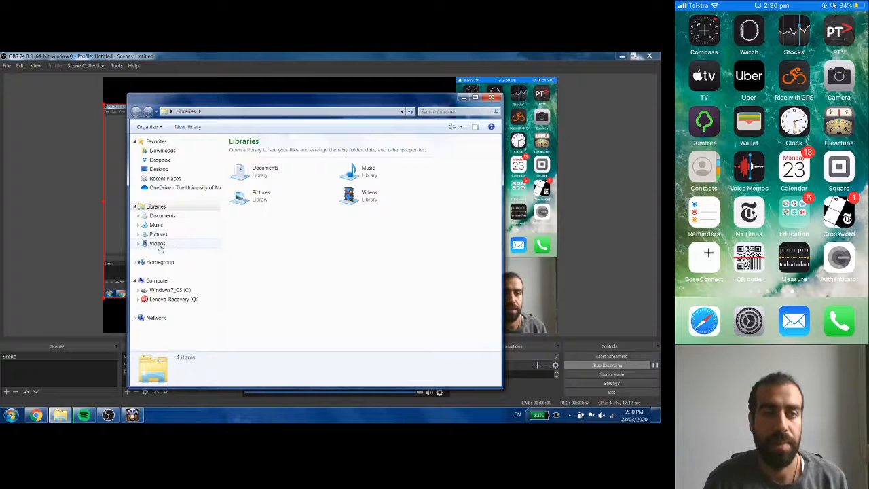
left_click(158, 244)
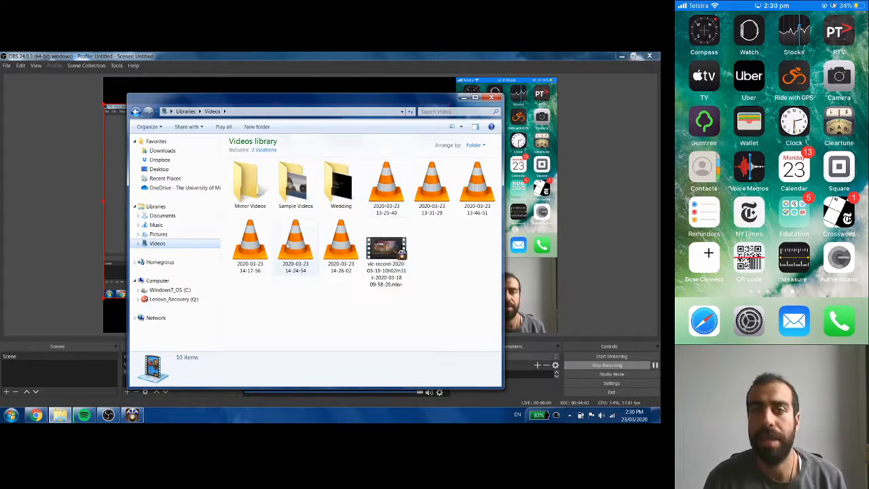
left_click_drag(398, 97, 336, 95)
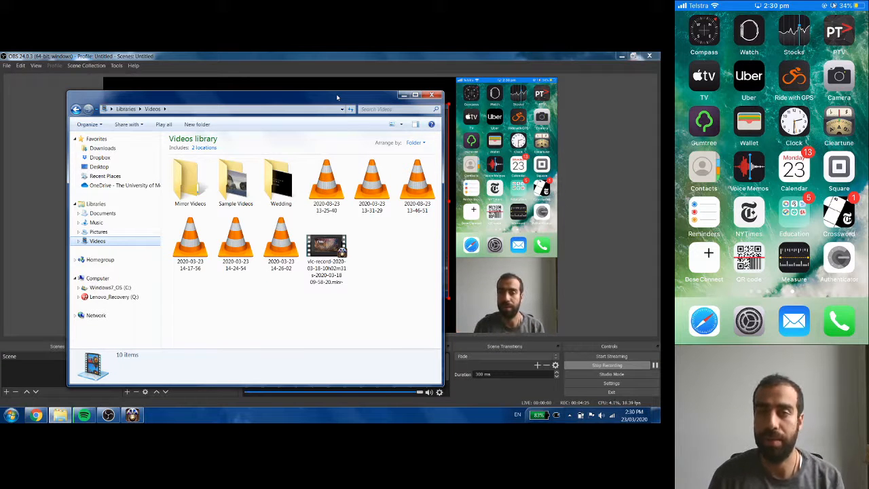
Launch OpenShot Video Editor from the desktop and bring Track 1 of the timeline into view
left_click(655, 415)
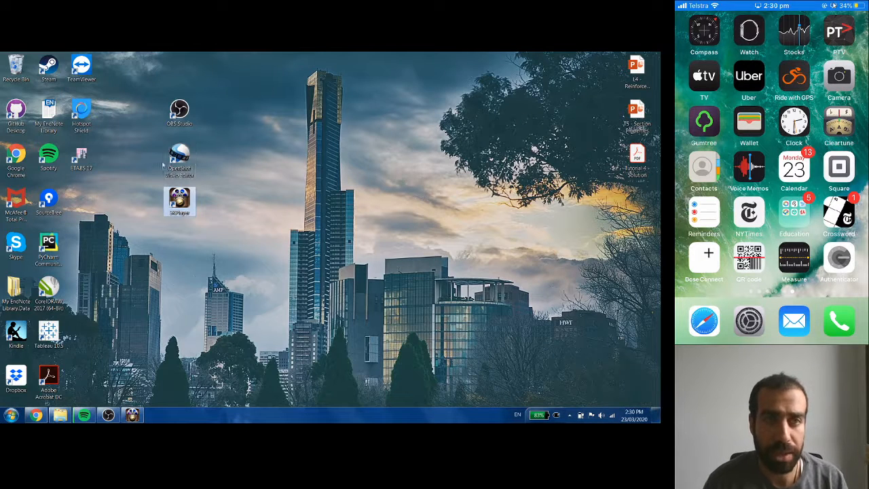
left_click(179, 154)
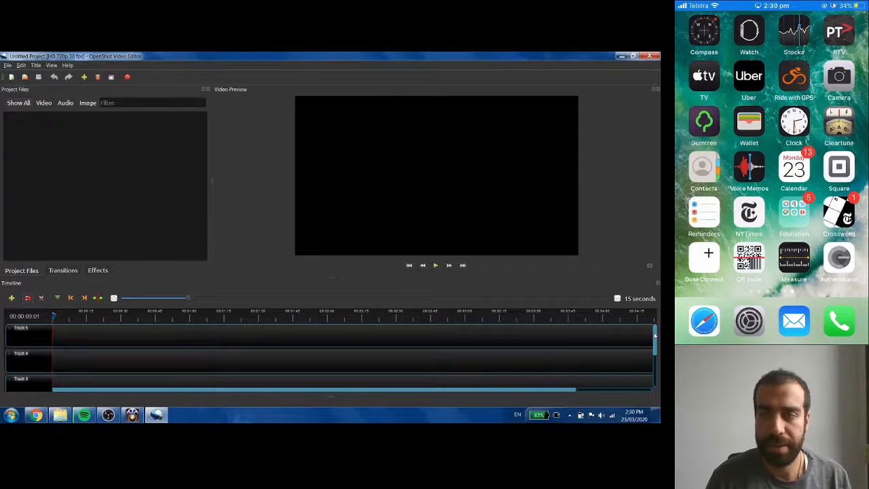
left_click_drag(656, 333, 658, 372)
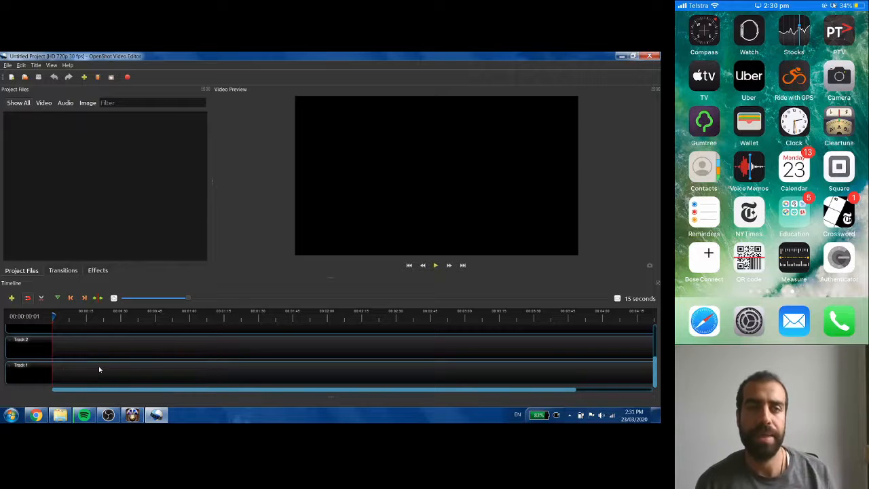
left_click(66, 417)
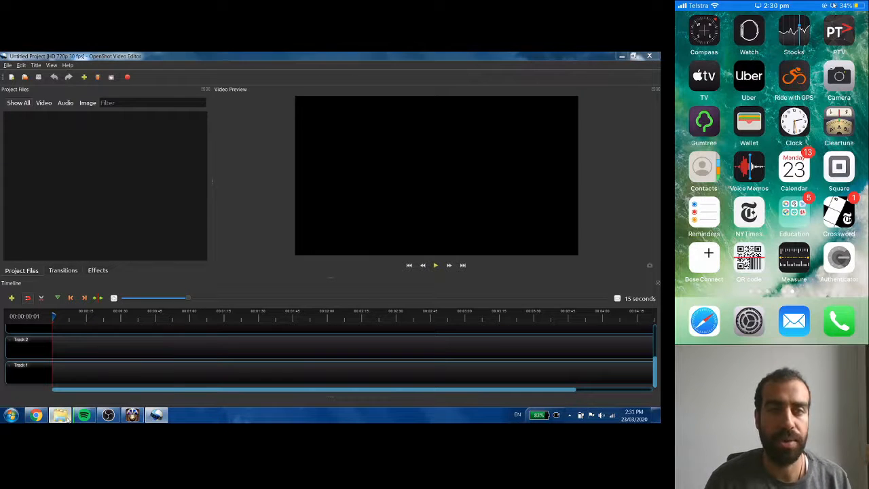
left_click_drag(337, 100, 545, 103)
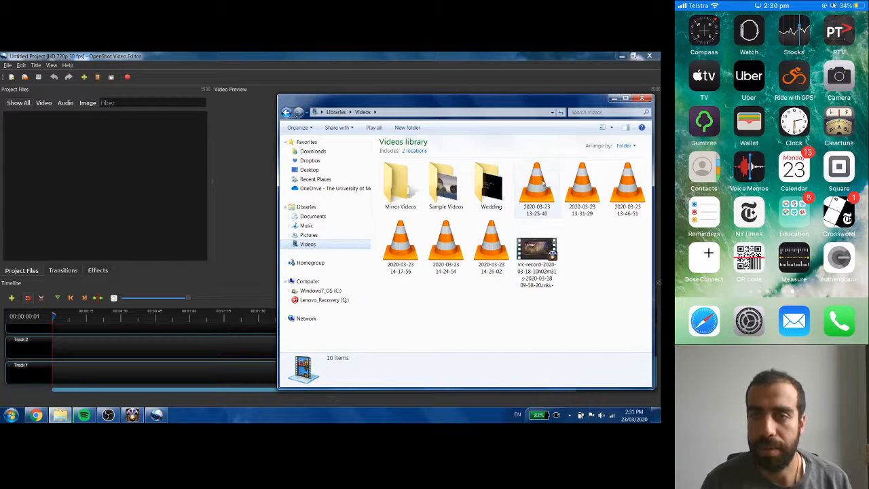
left_click_drag(541, 183, 61, 205)
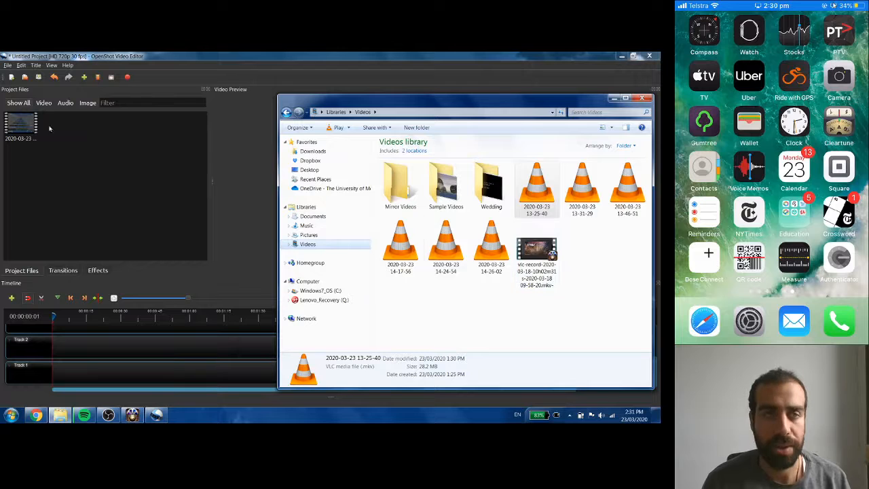
left_click_drag(554, 256, 99, 181)
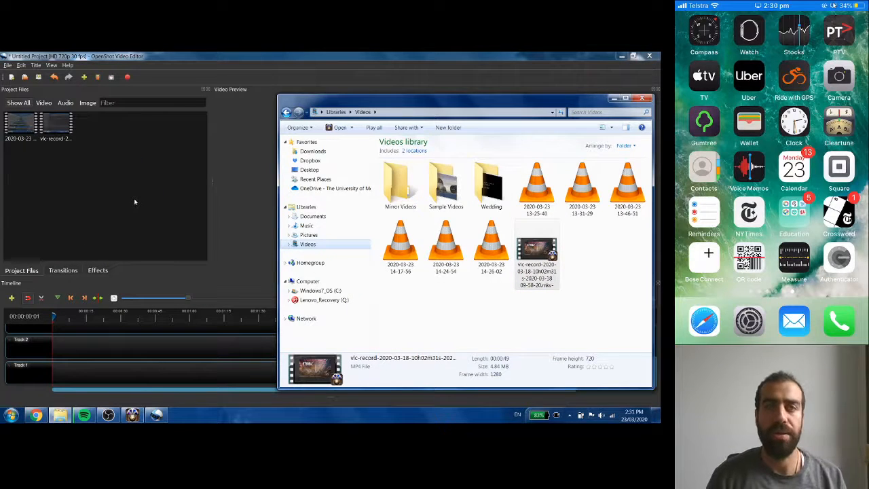
left_click(131, 200)
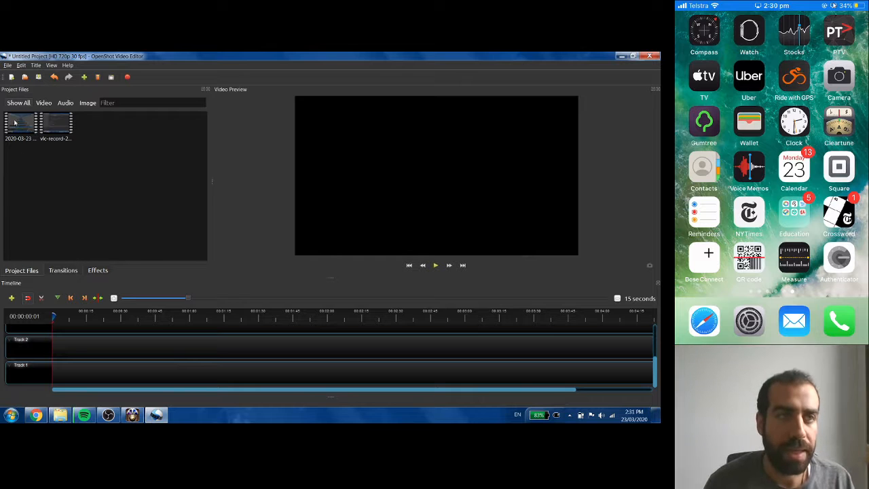
left_click_drag(16, 121, 46, 377)
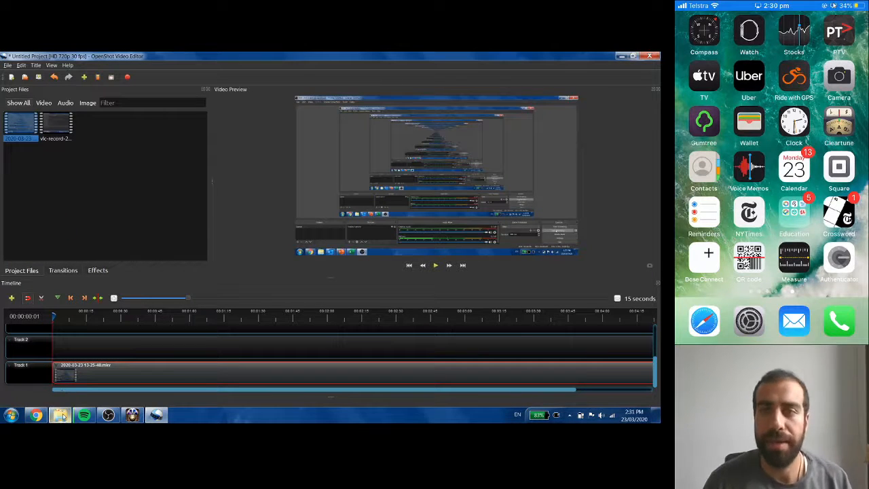
mouse_move(61, 415)
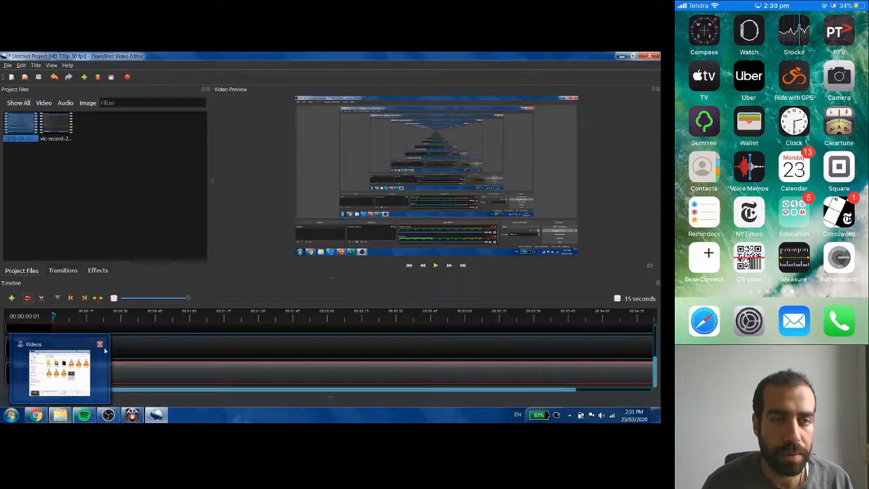
mouse_move(100, 346)
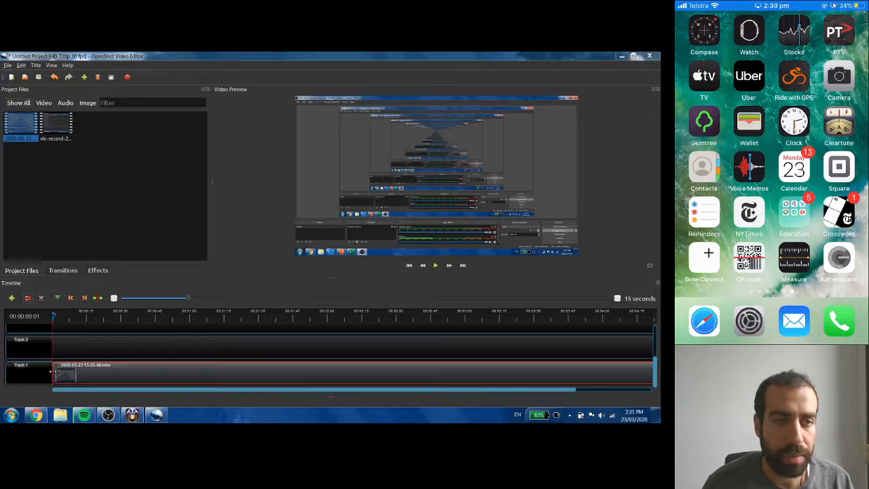
Trim the opening seconds off the recording on Track 1 and move the clip back to the timeline start
left_click_drag(54, 371, 70, 381)
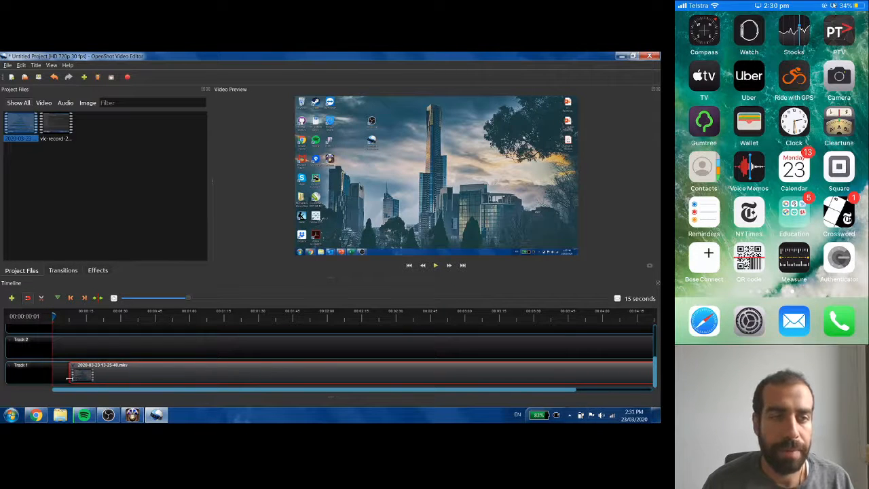
mouse_move(136, 375)
left_mouse_down()
mouse_move(191, 373)
mouse_move(130, 373)
left_mouse_up()
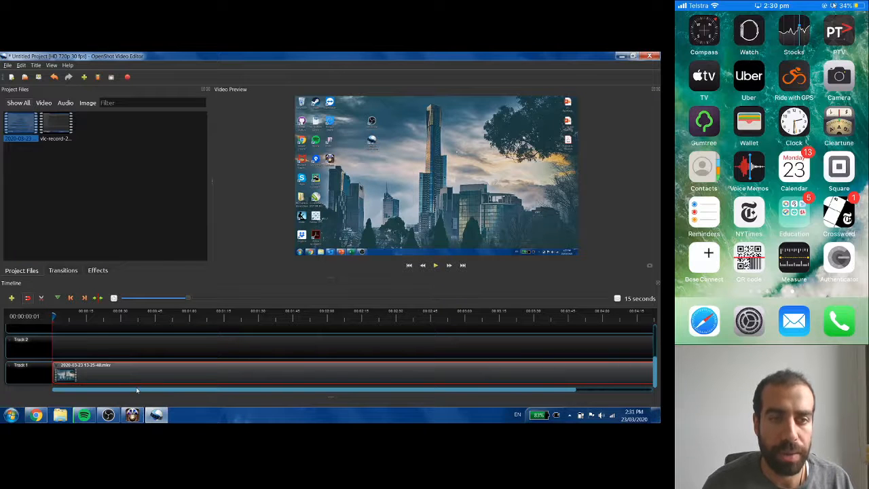
Add the vlc-record video to Track 1 directly after the end of the first clip
left_click_drag(137, 390, 227, 393)
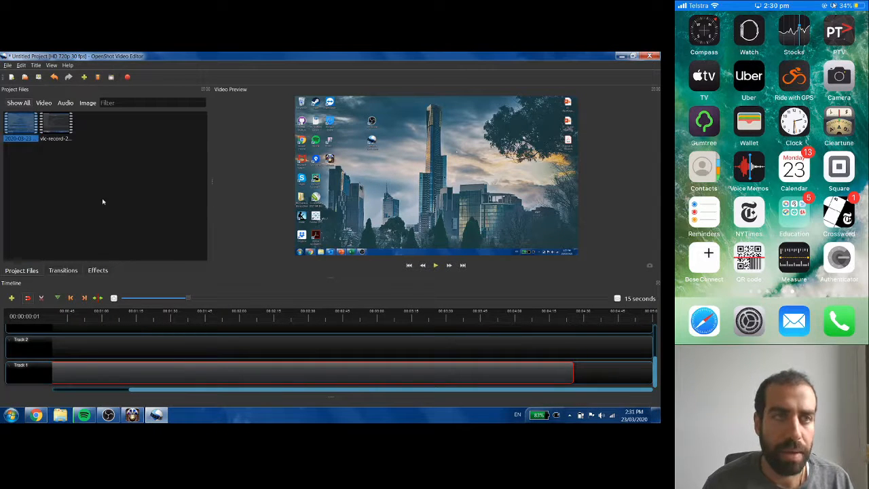
left_click(80, 131)
left_click_drag(58, 120, 587, 391)
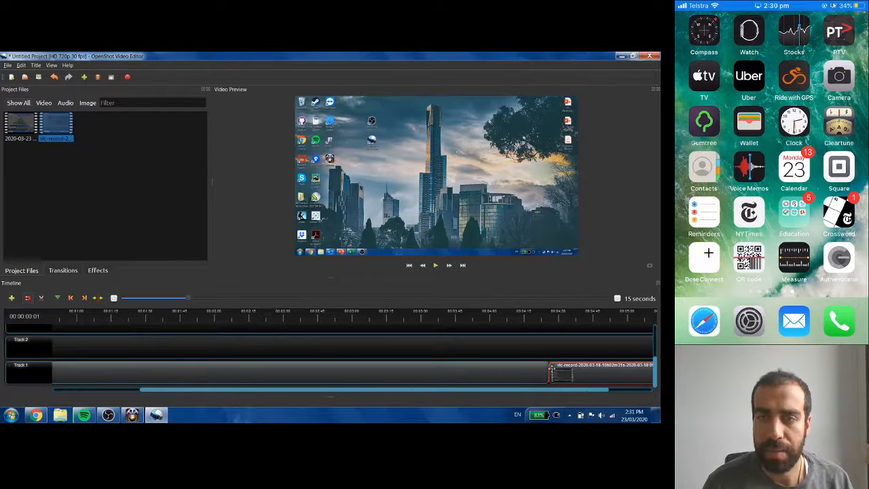
Play the preview from shortly before the join of the two Track 1 clips and pause just past it
left_click(536, 318)
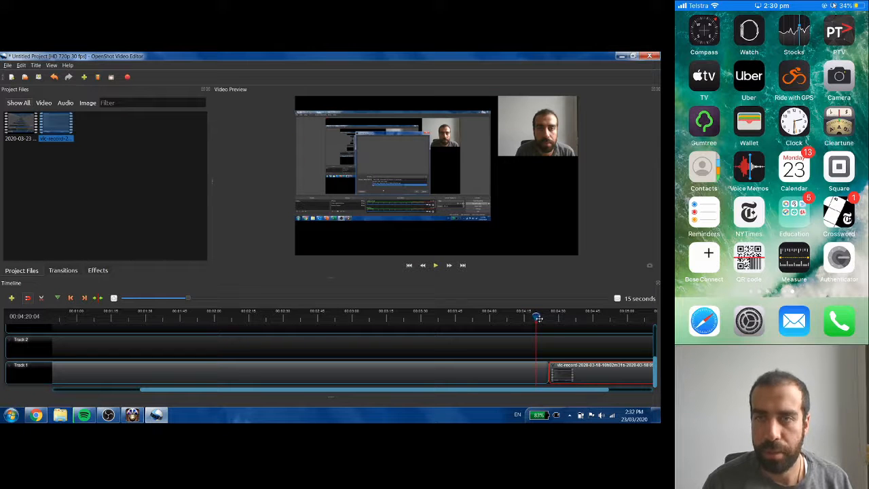
left_click_drag(536, 317, 539, 317)
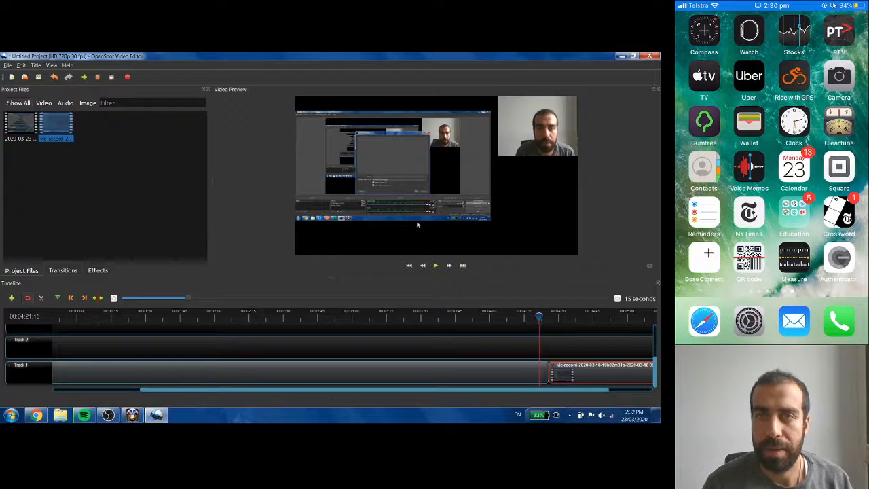
left_click(437, 268)
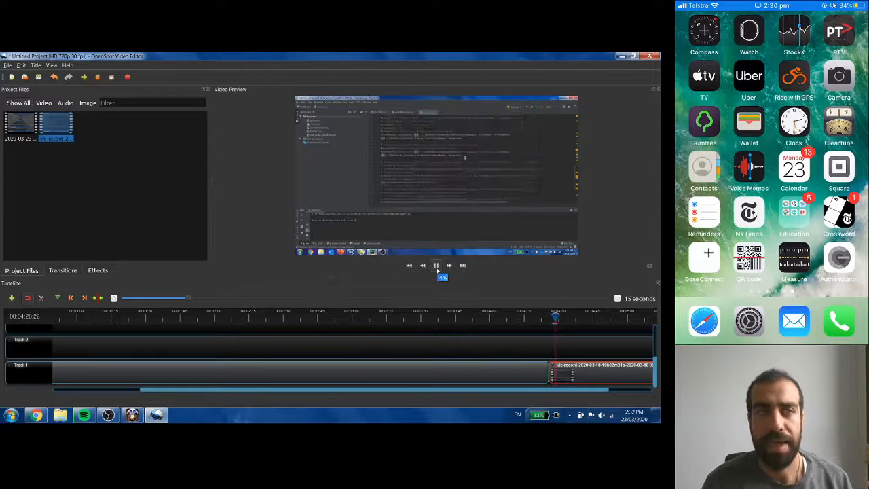
left_click(436, 267)
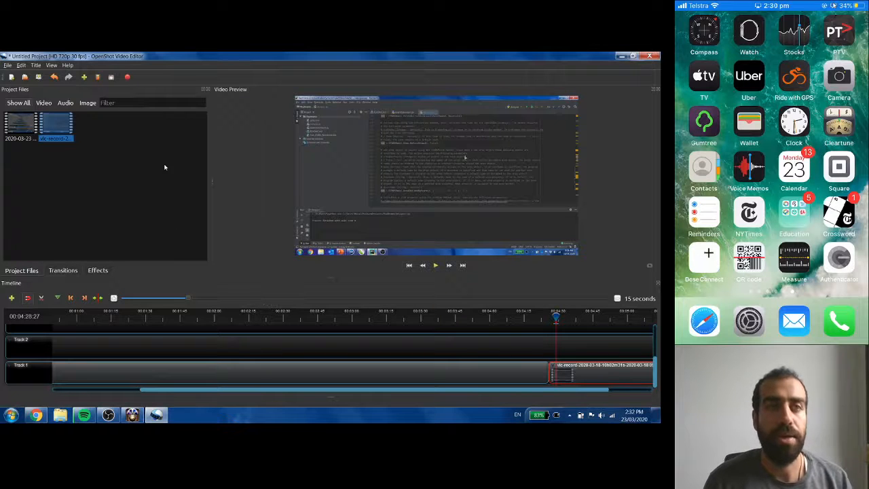
Open the video export settings, set the quality to Low, and close them without exporting
left_click(127, 77)
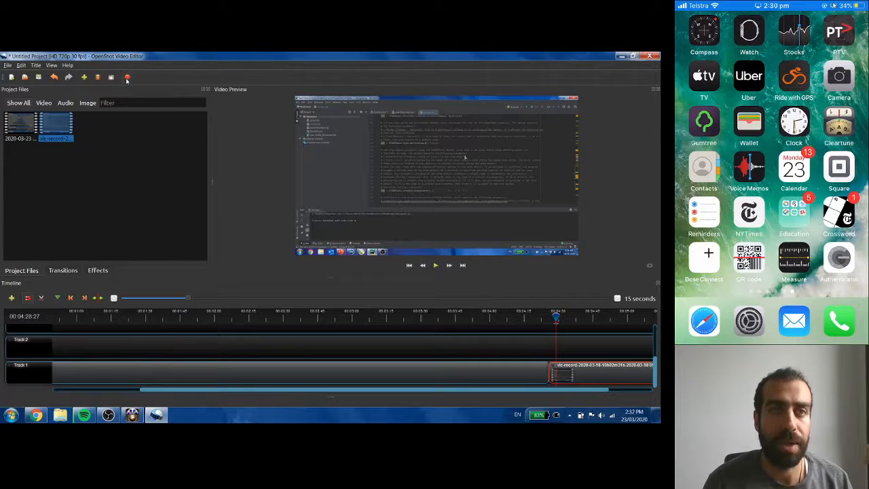
left_click(413, 148)
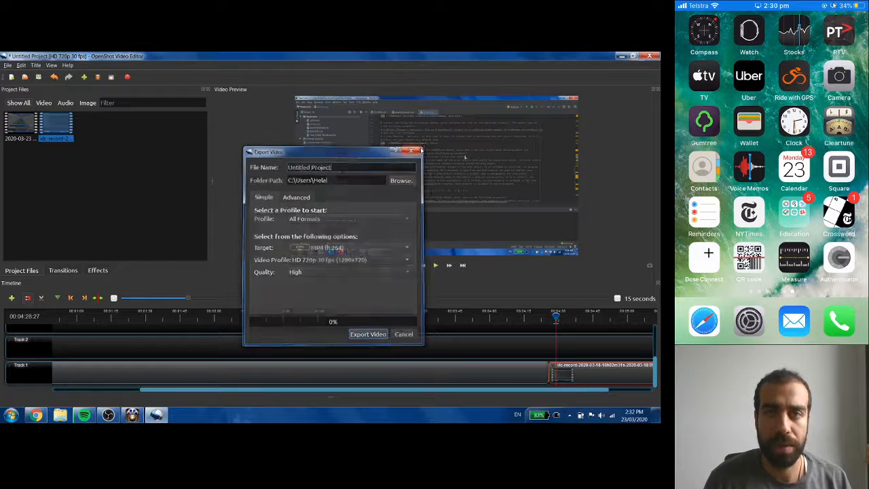
left_click(127, 77)
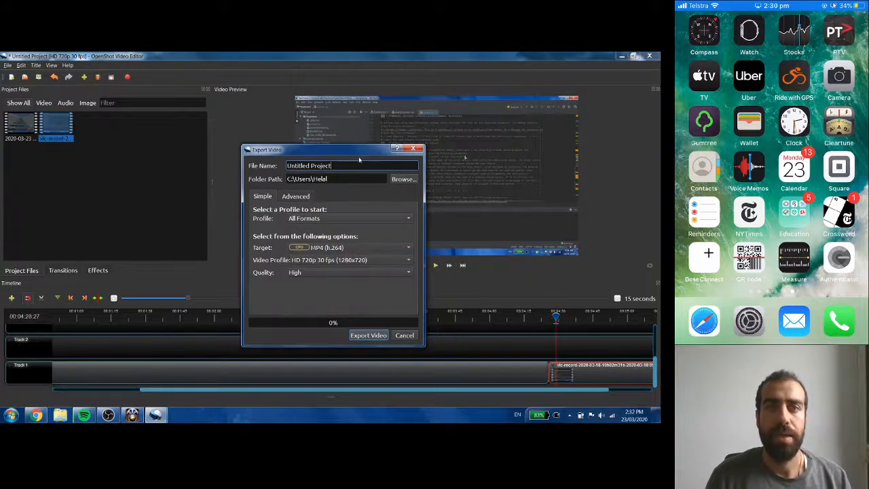
left_click_drag(353, 166, 277, 172)
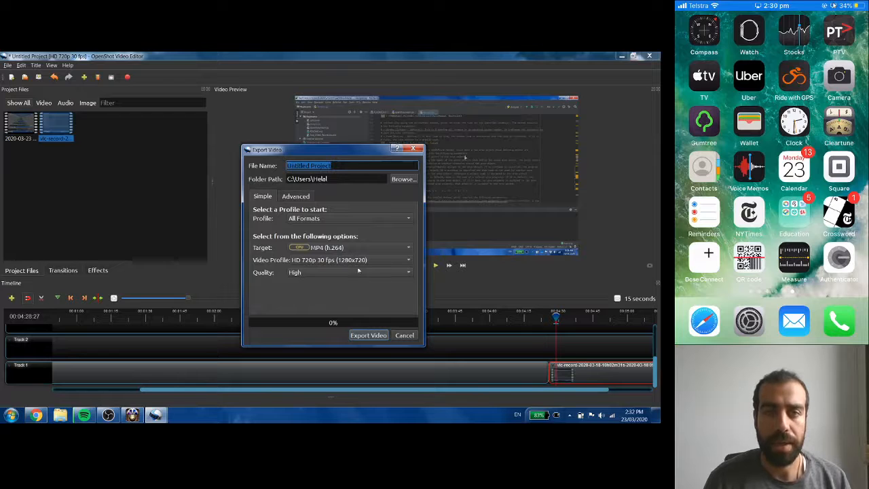
left_click(318, 274)
left_click(308, 256)
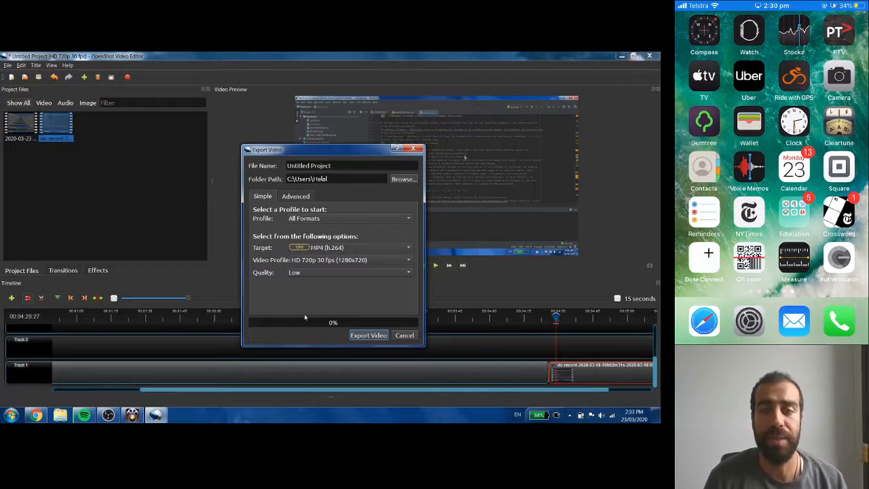
left_click(405, 336)
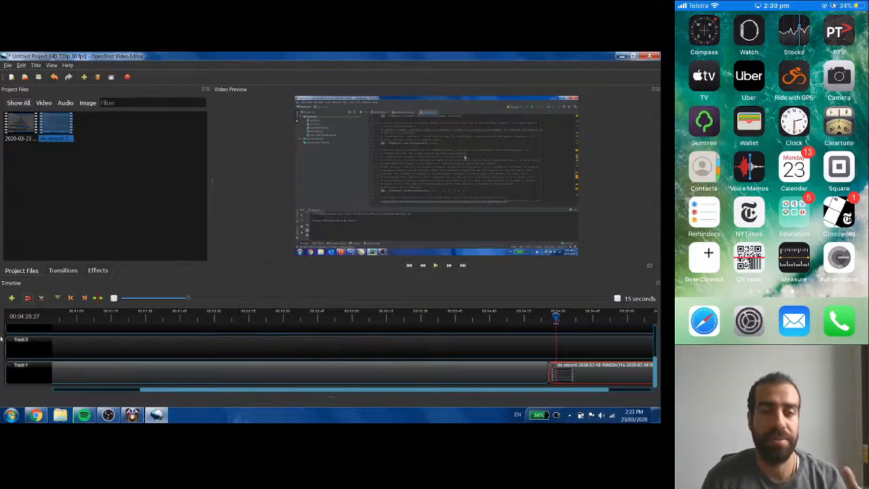
Switch to OBS Studio and stop the running recording
left_click(108, 415)
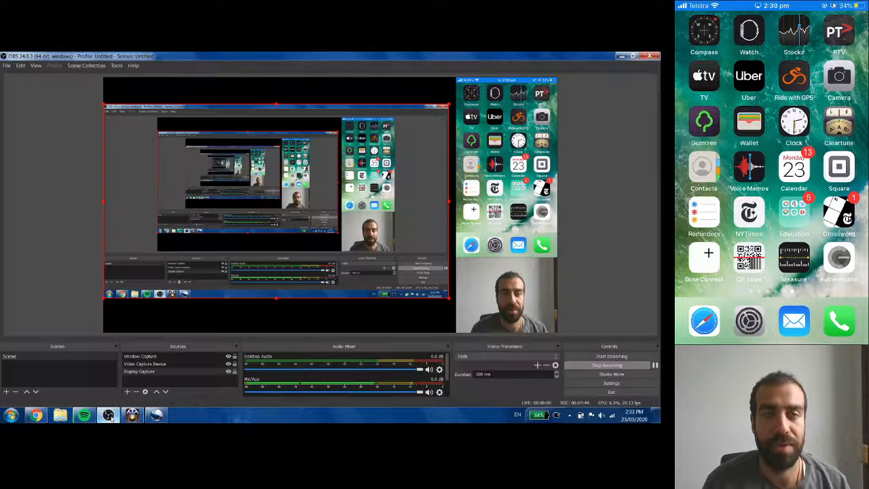
left_click(611, 369)
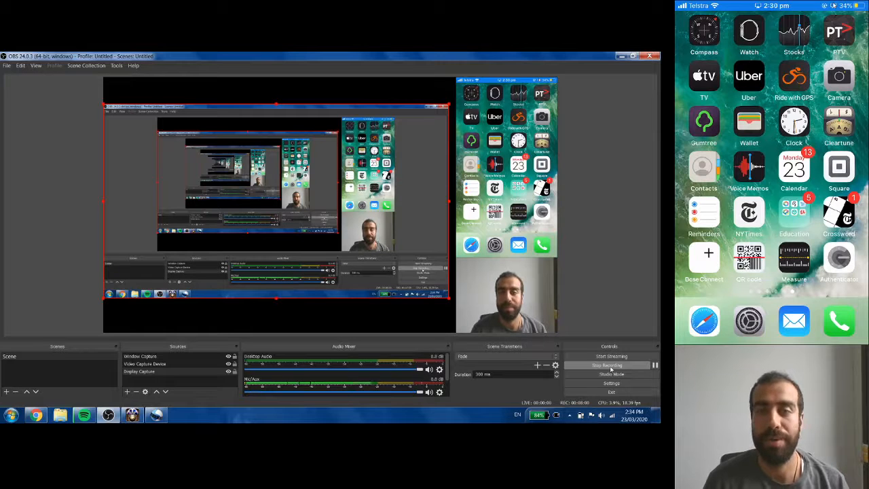